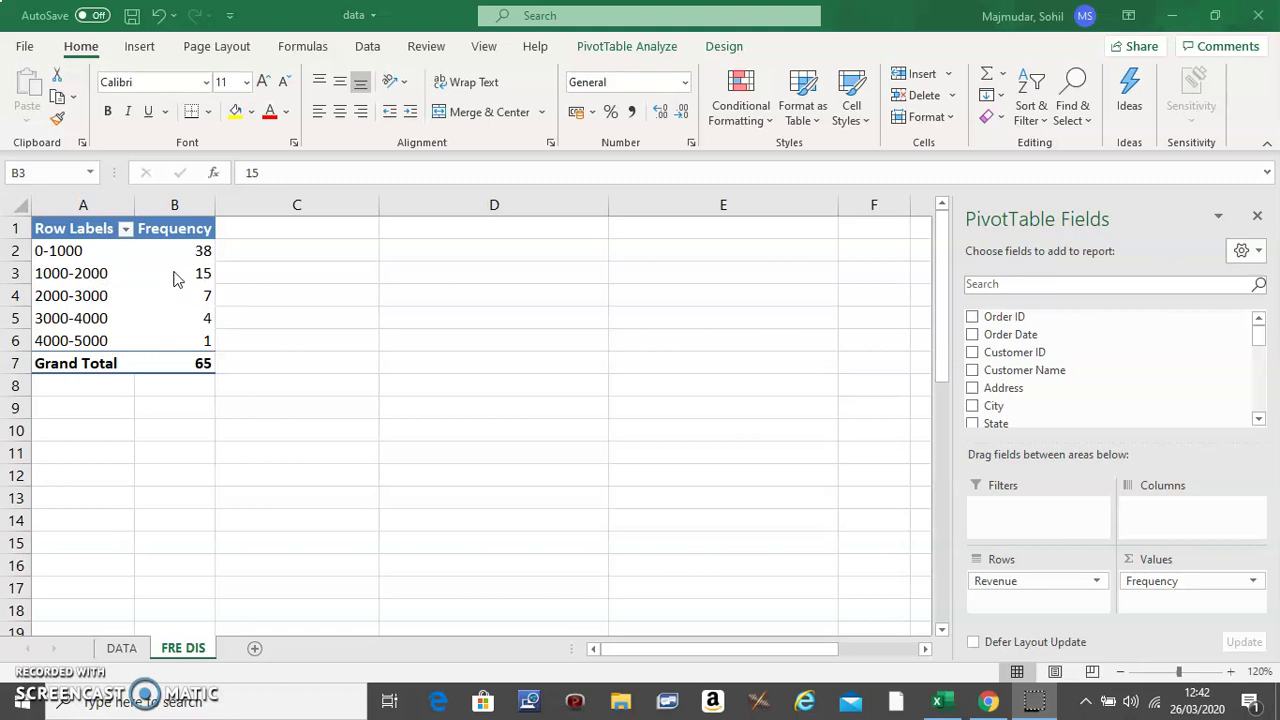
Step: Insert a 2-D clustered column chart from the revenue frequency PivotTable and move it up beside the table
left_click(173, 272)
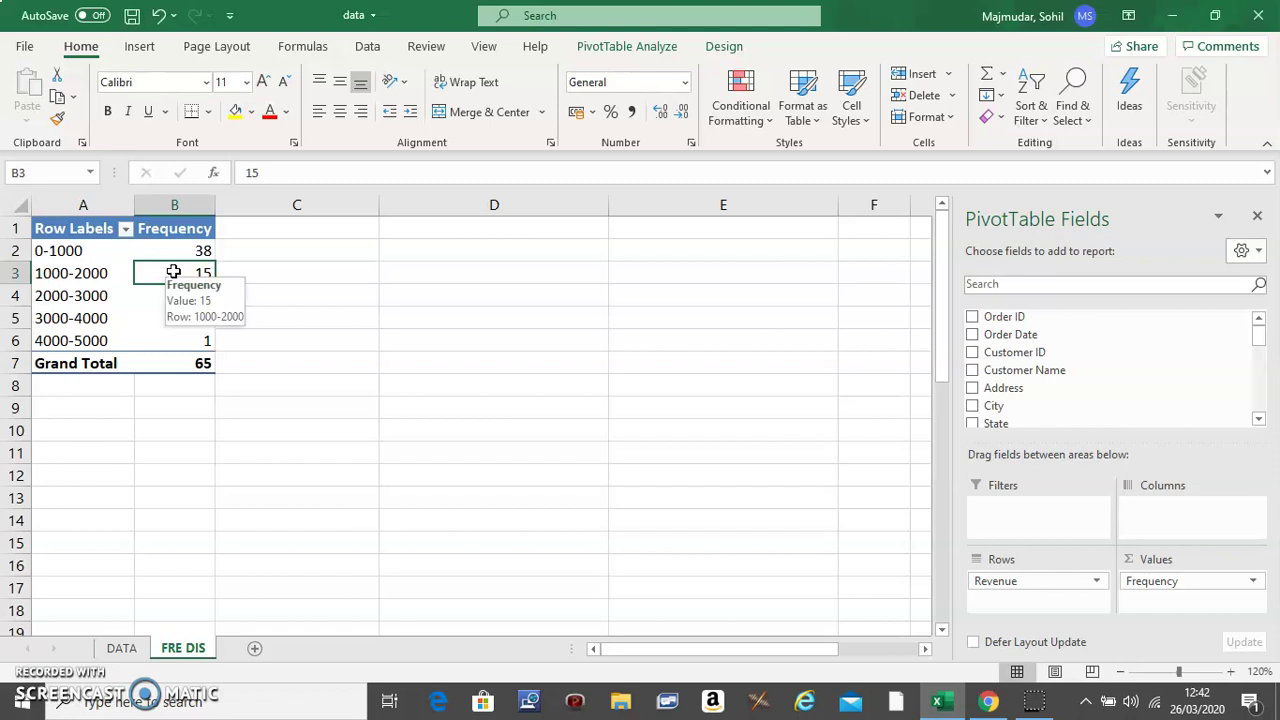
left_click(145, 48)
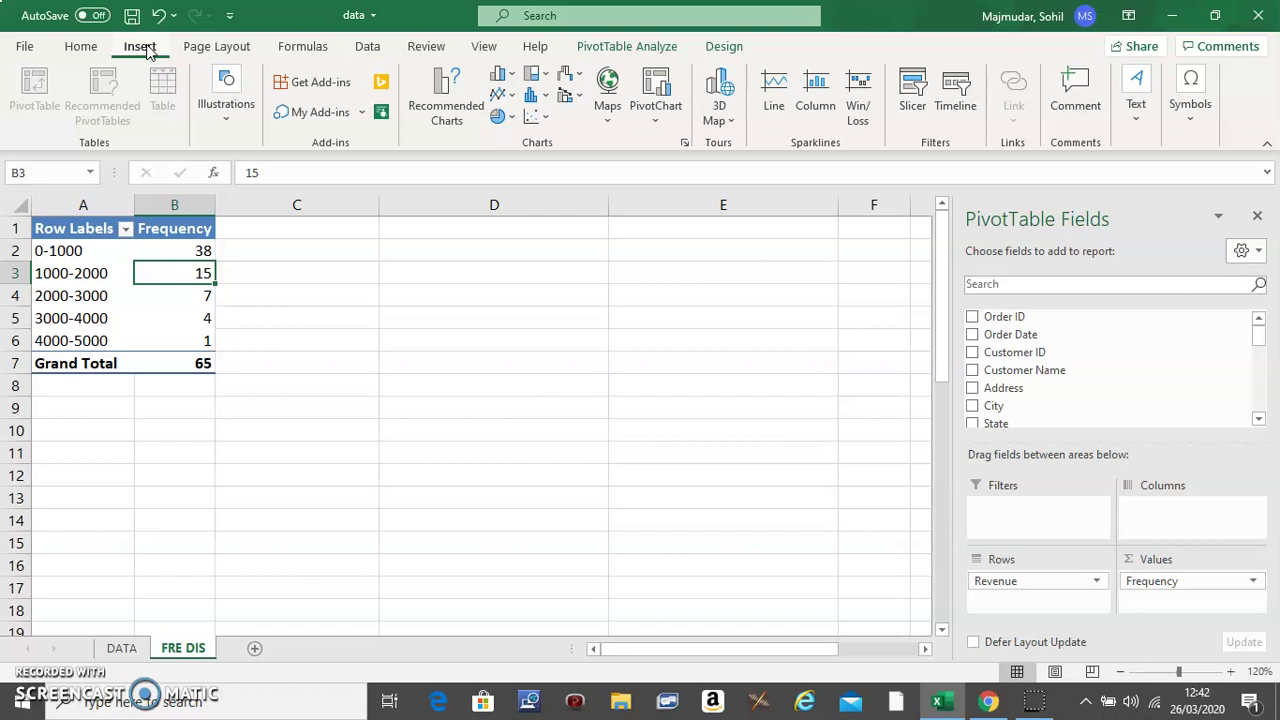
left_click(513, 76)
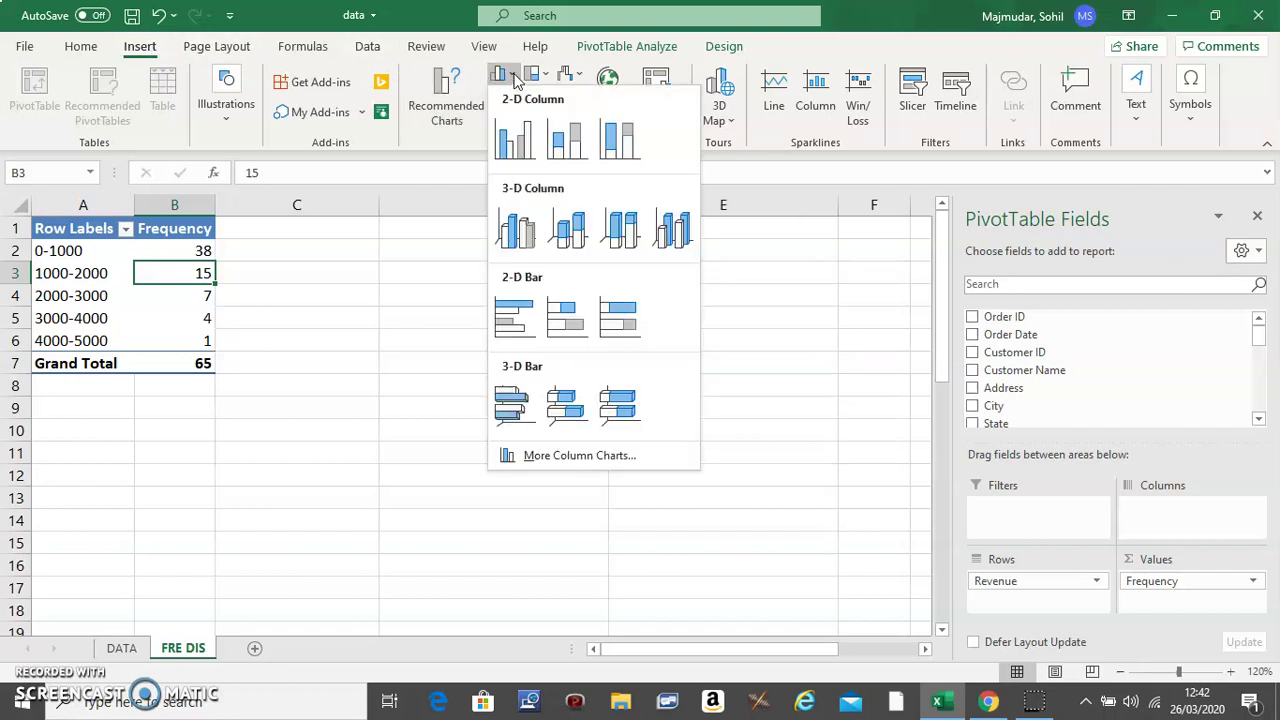
left_click(519, 136)
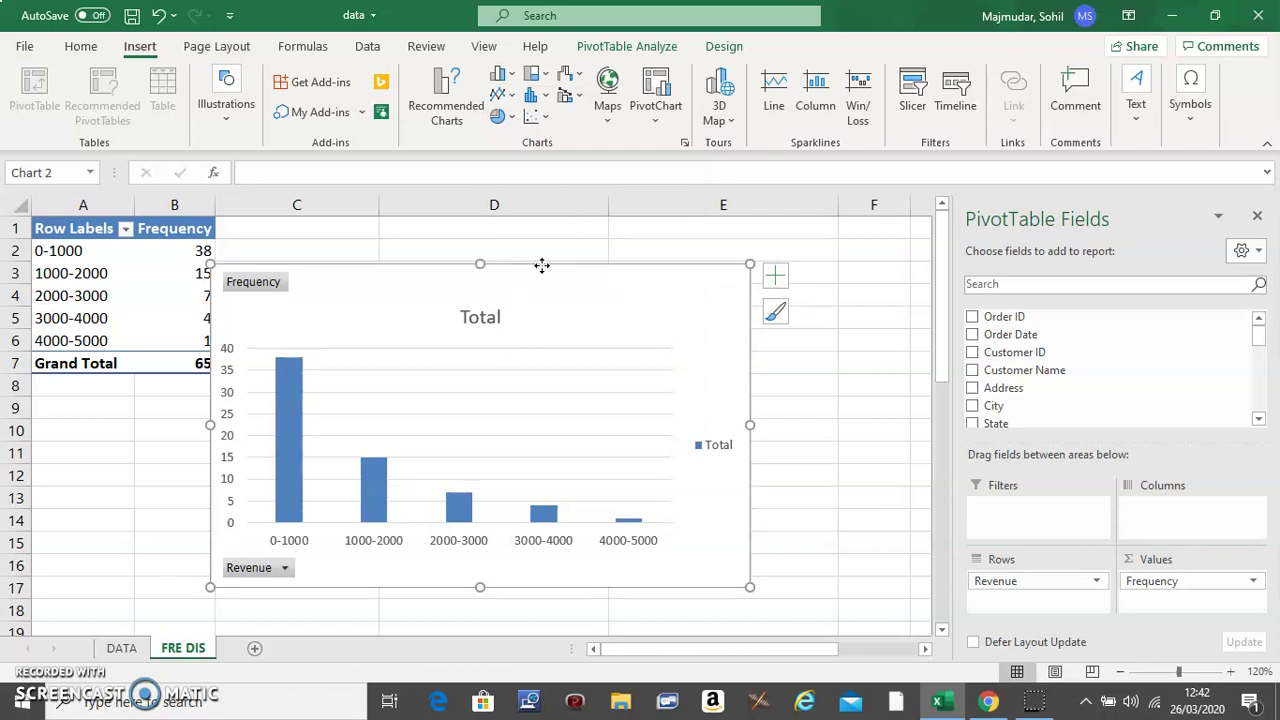
left_click_drag(543, 265, 545, 240)
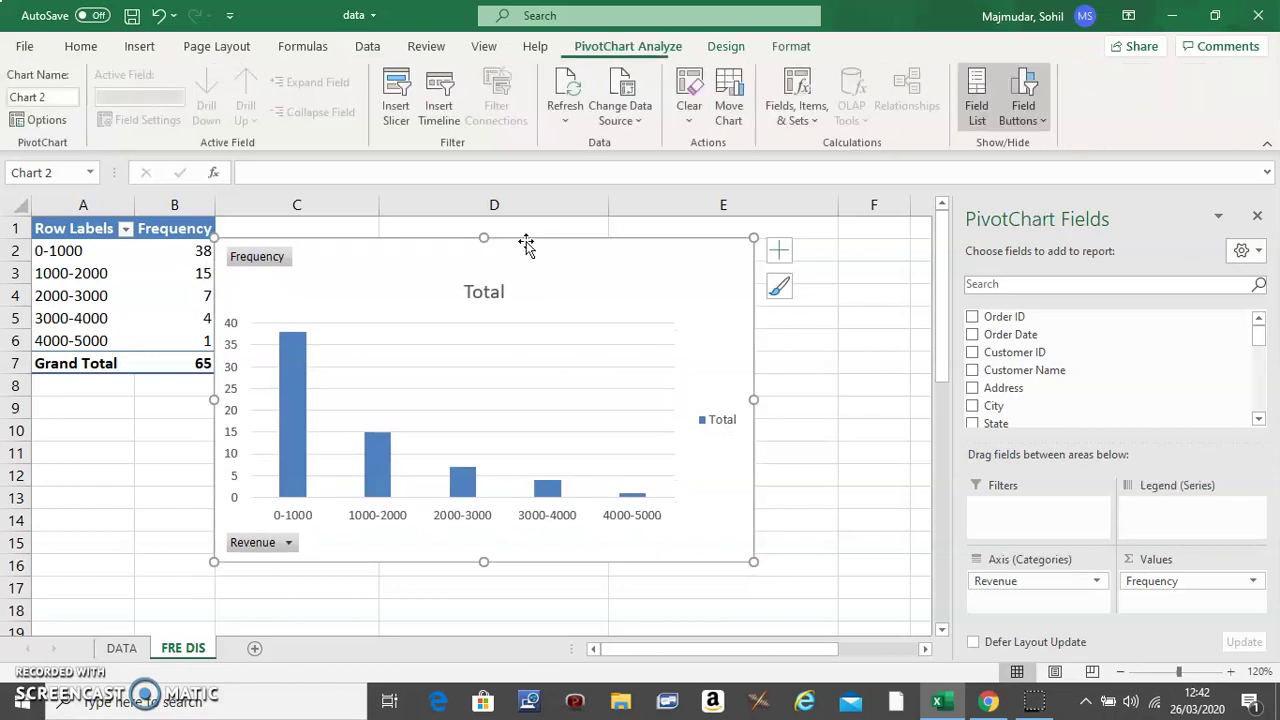
Step: Strip the chart of all its field buttons, the legend and the horizontal gridlines
right_click(270, 262)
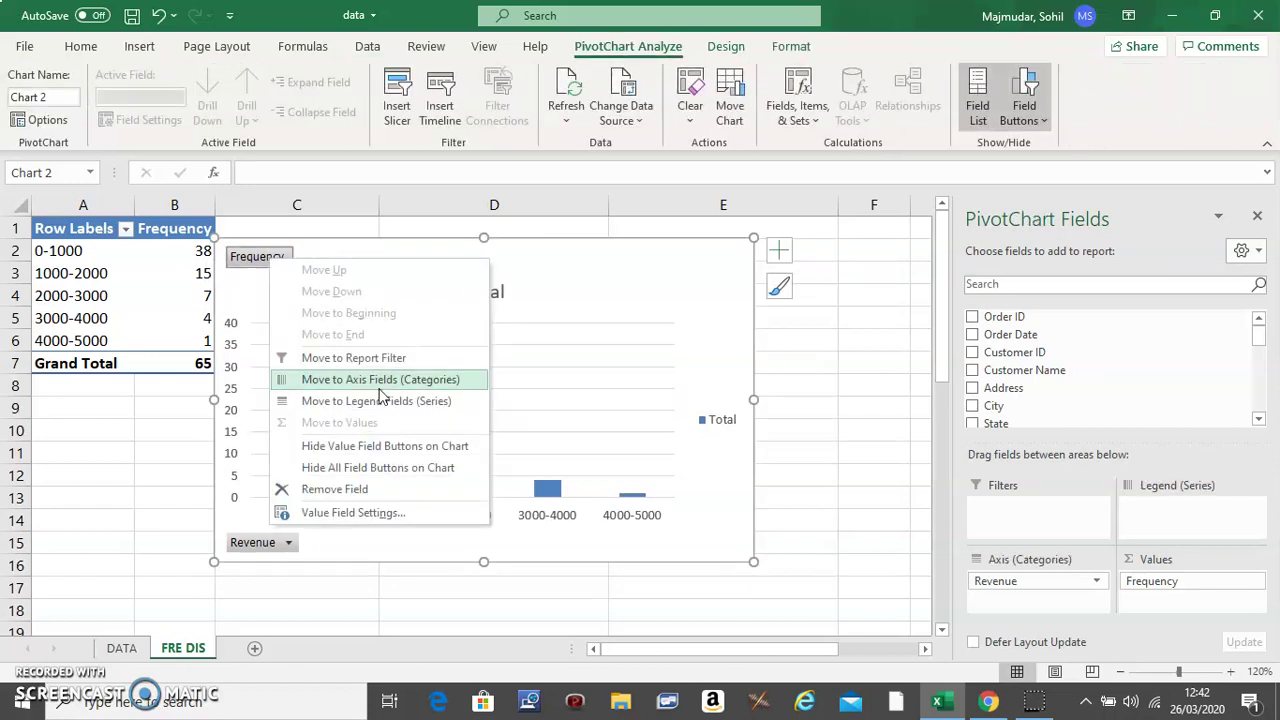
left_click(400, 468)
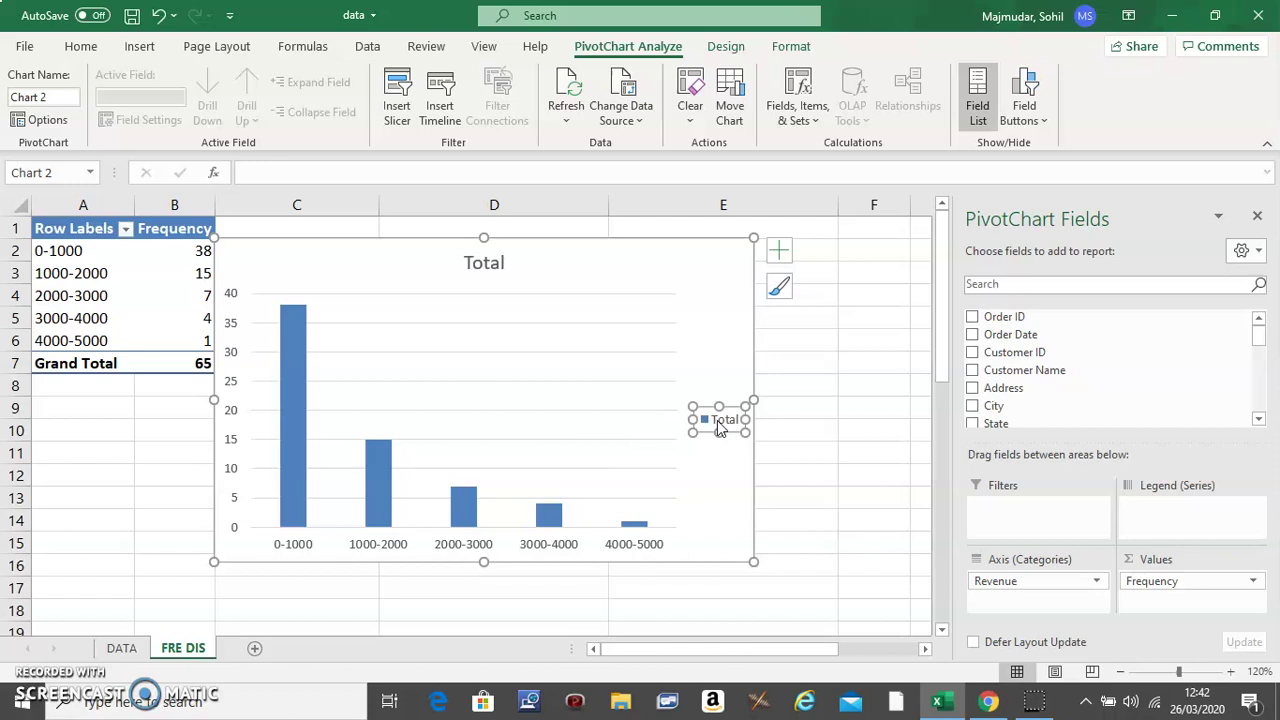
key("Delete")
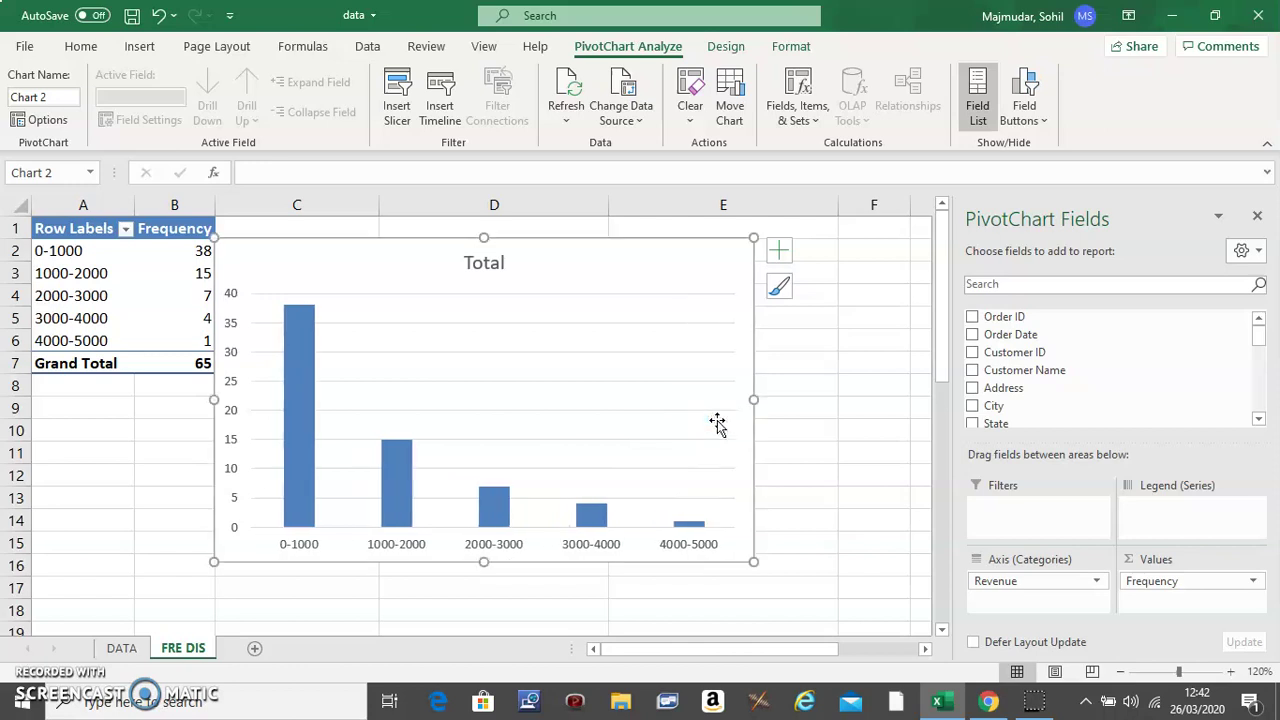
left_click(690, 383)
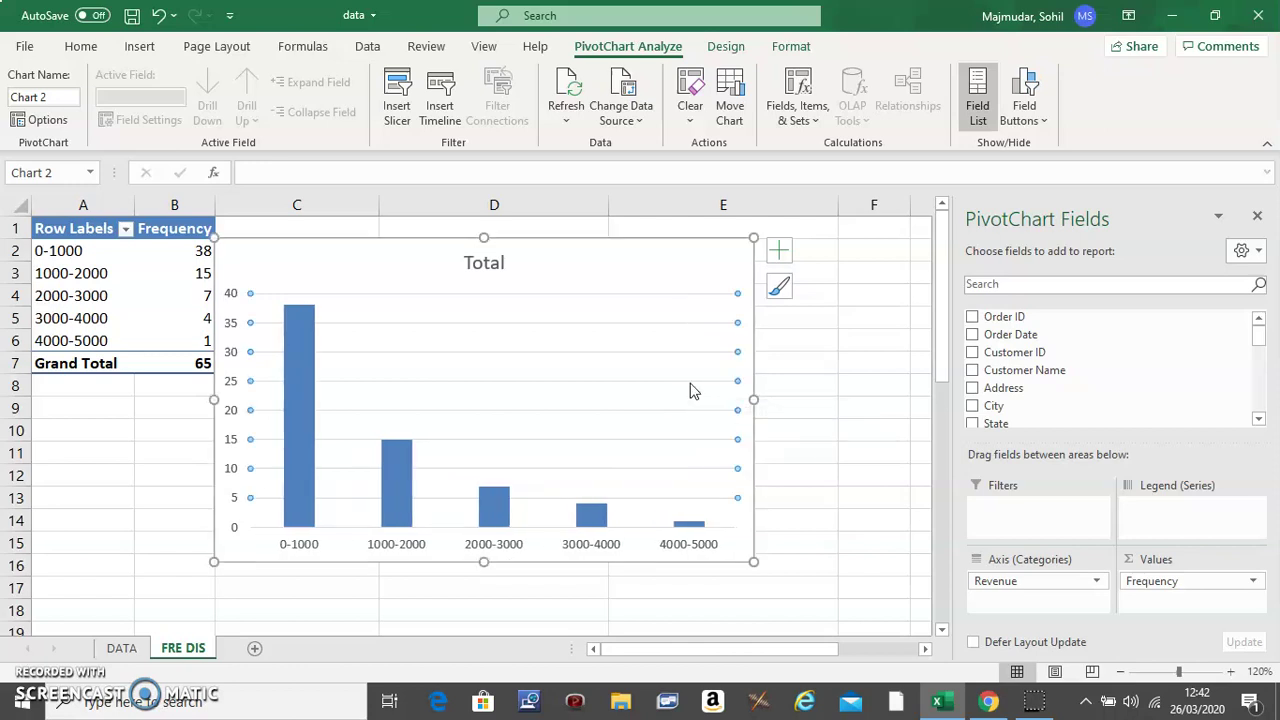
key("Delete")
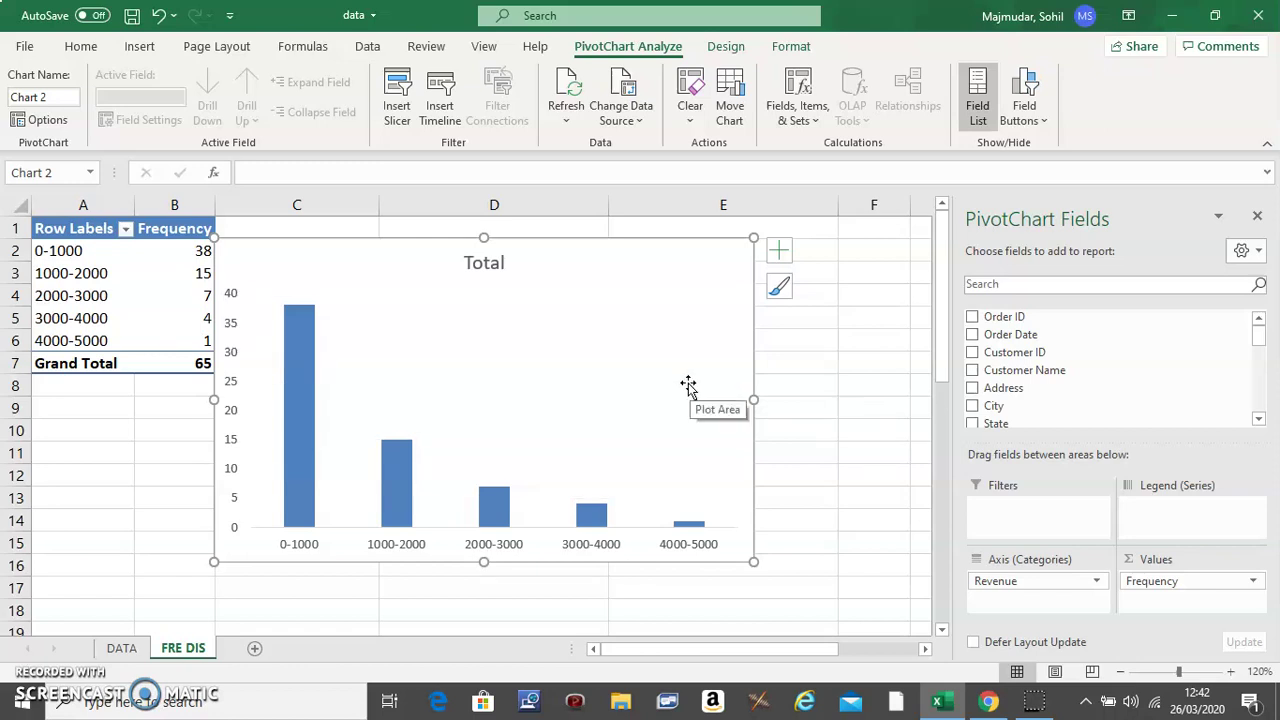
Step: Set the gap width of the chart's column series to 0%
left_click(307, 457)
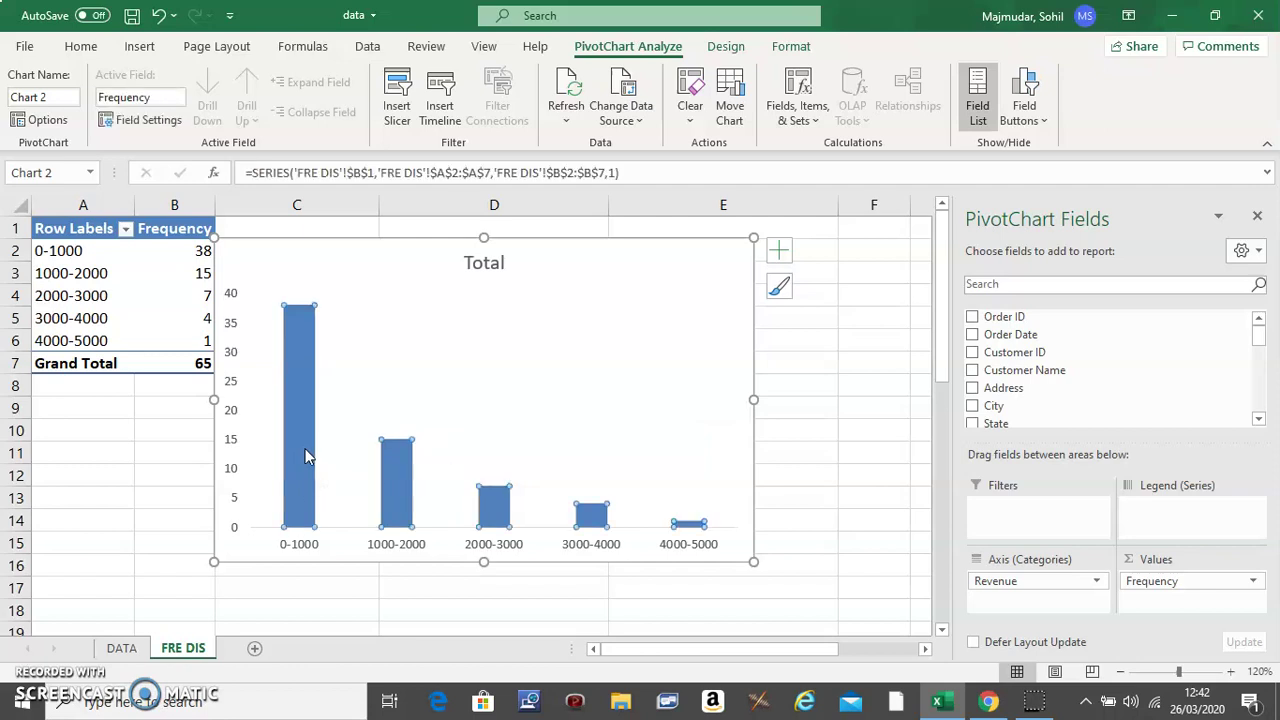
right_click(307, 457)
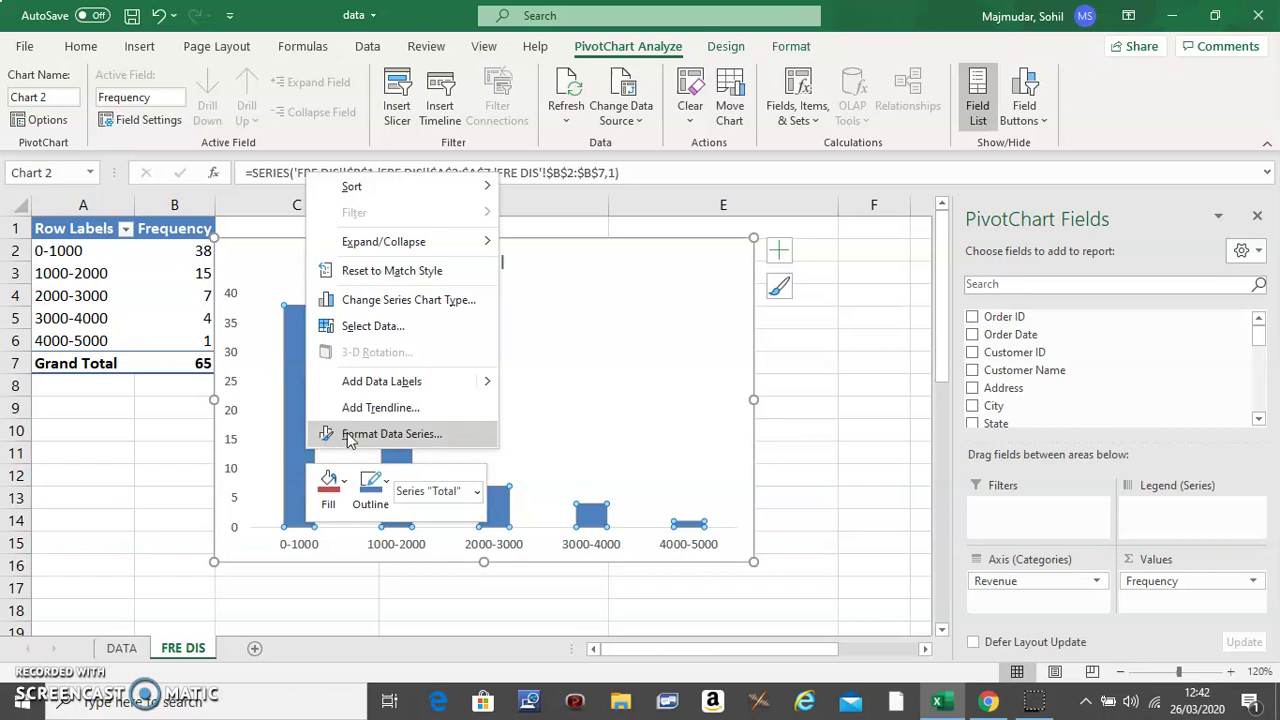
left_click(347, 433)
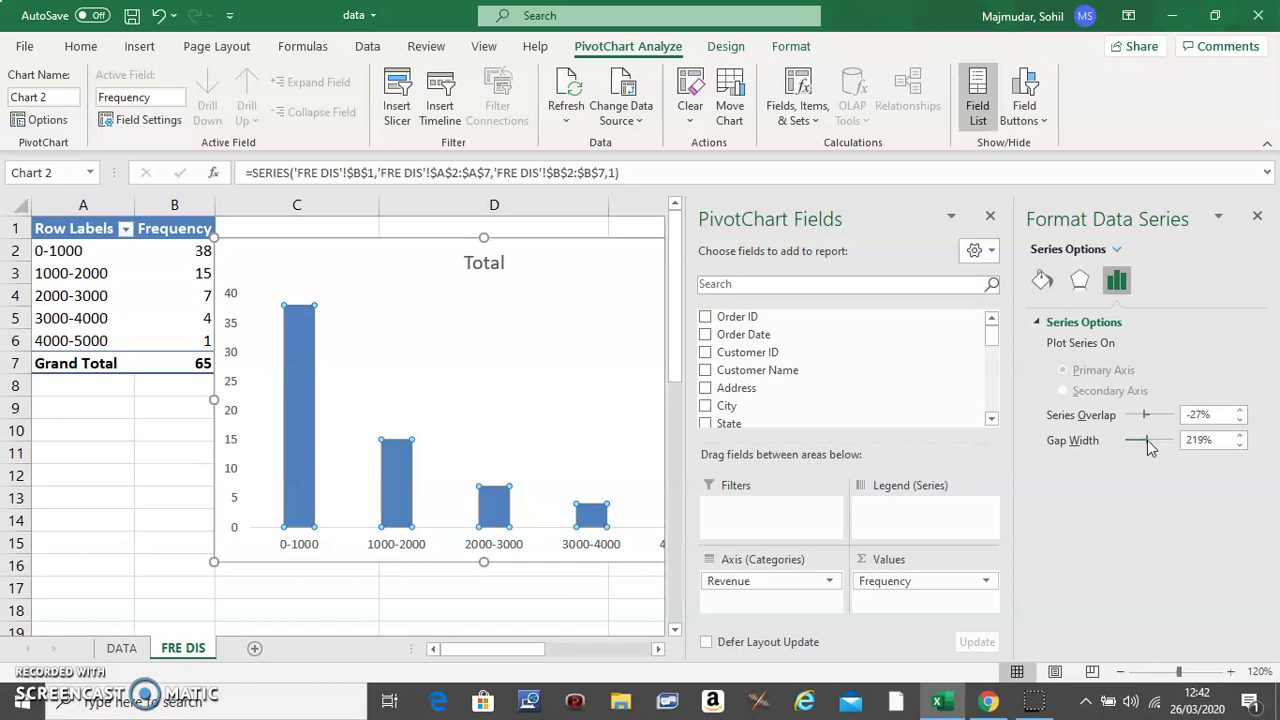
left_click_drag(1147, 439, 1125, 440)
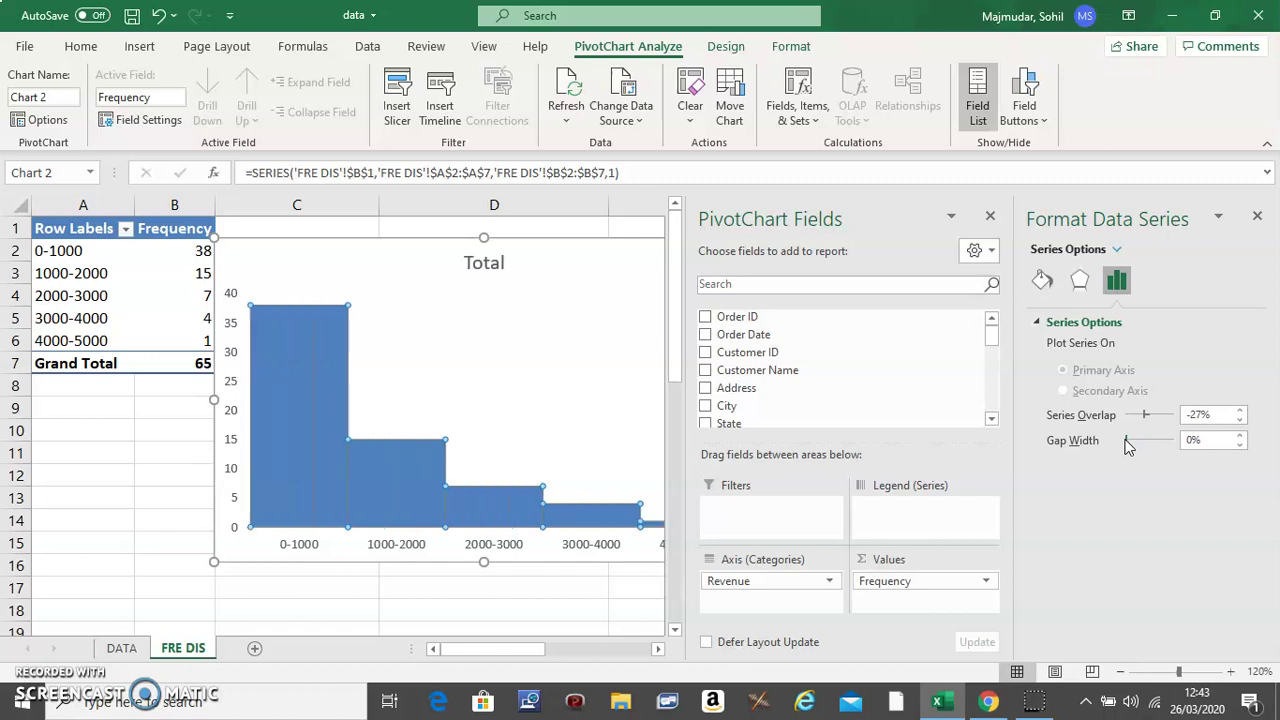
Step: Give the columns a solid black border line
left_click(1043, 283)
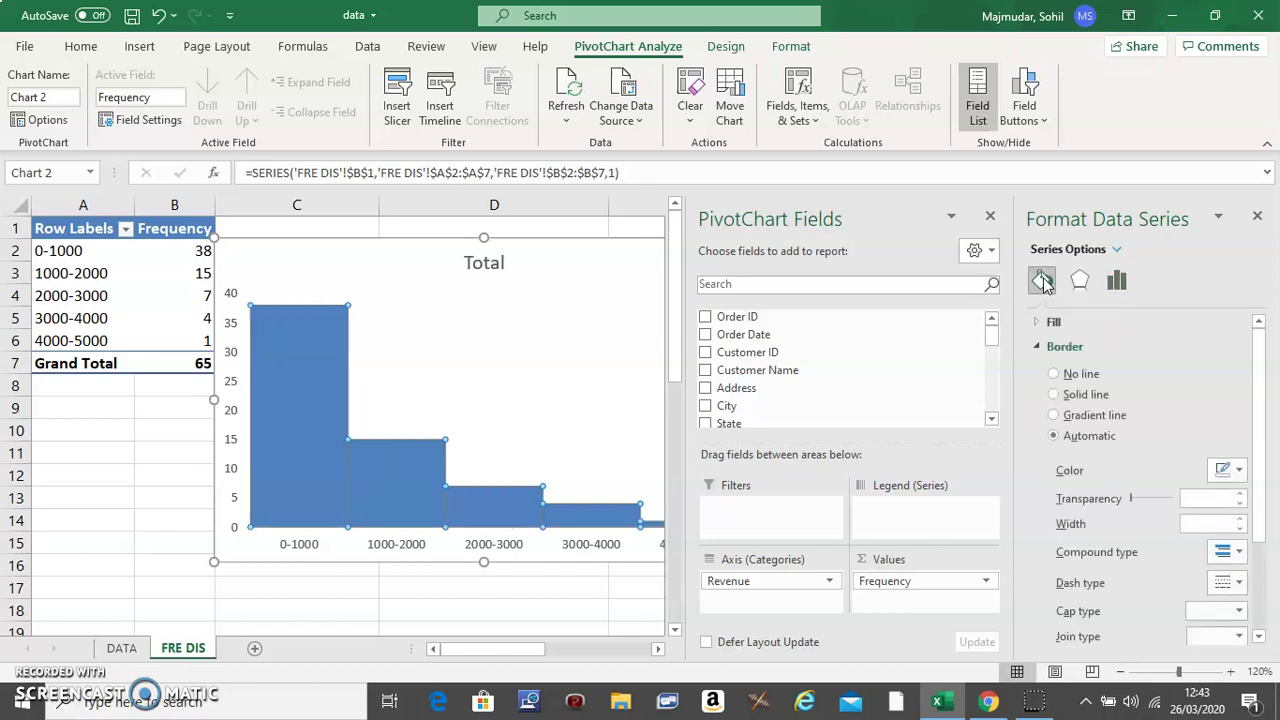
left_click(1055, 395)
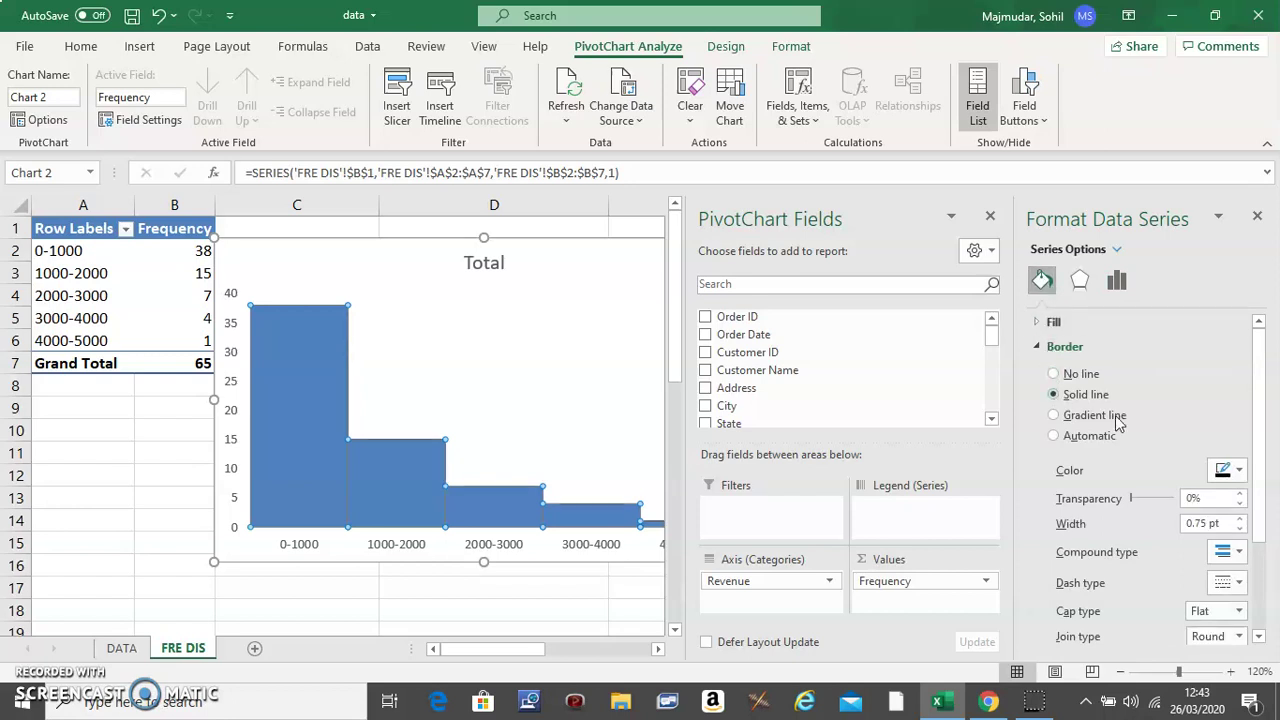
left_click(1237, 472)
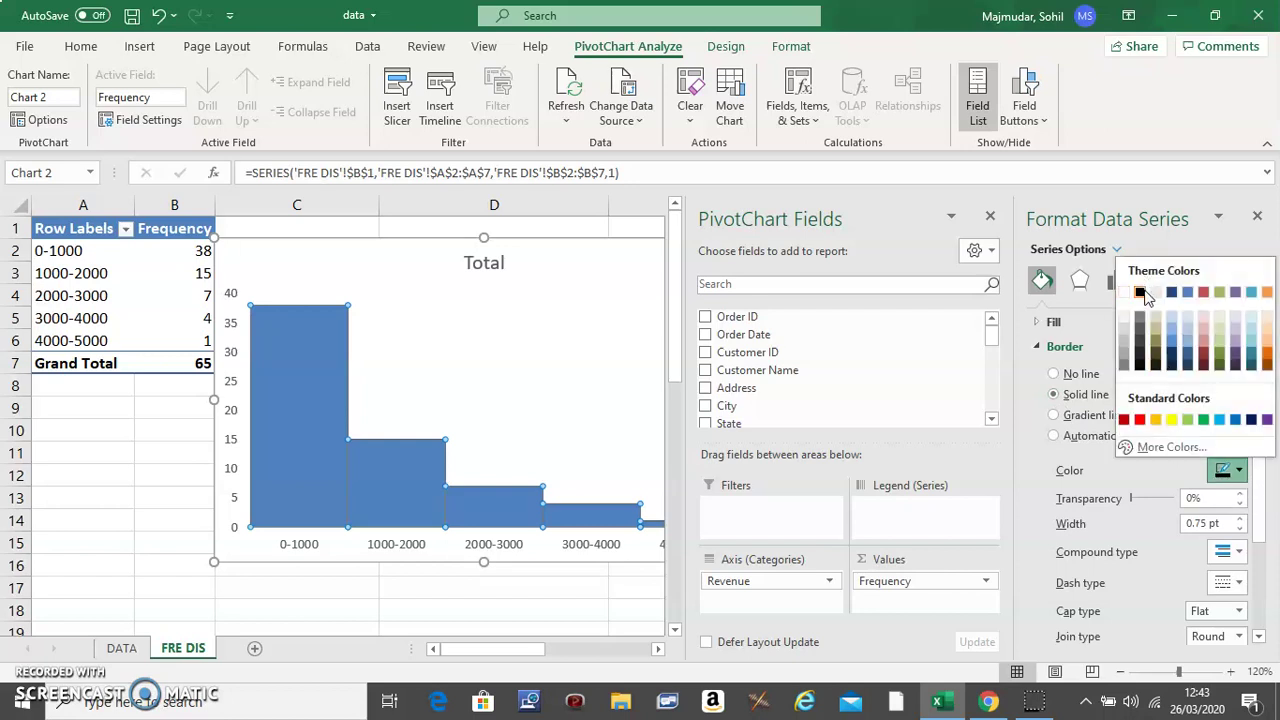
left_click(1147, 292)
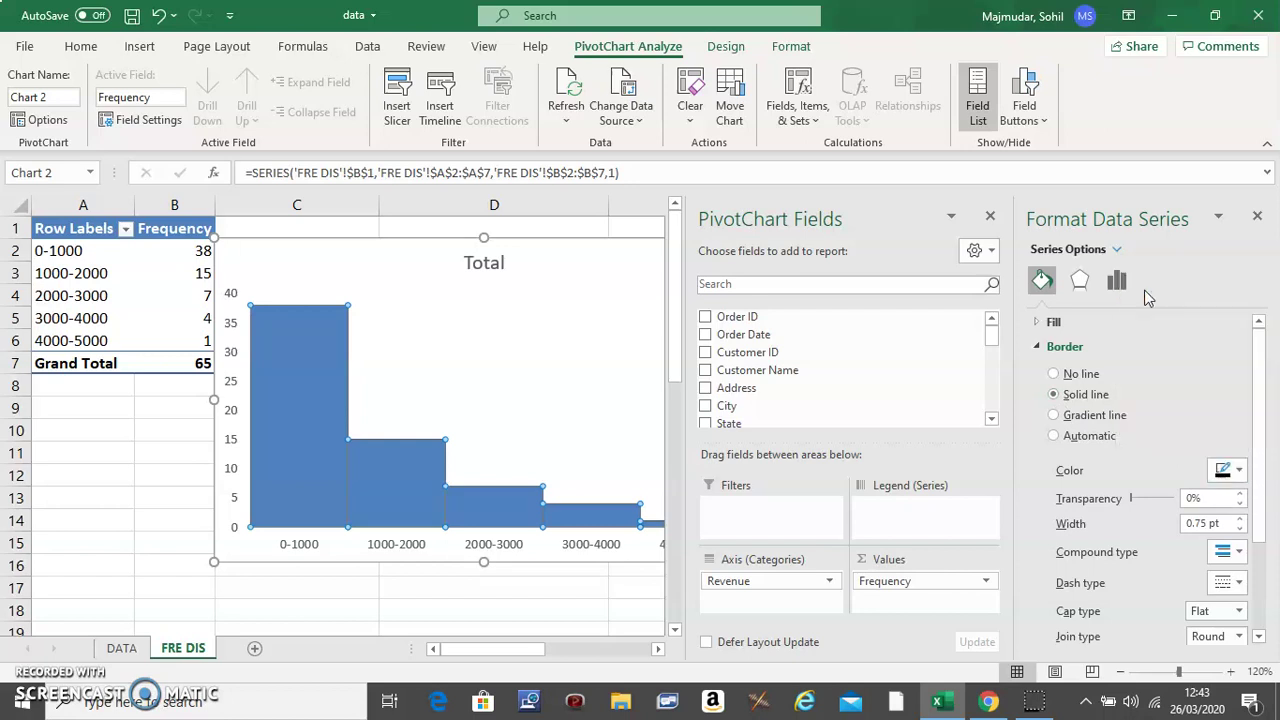
Step: Vary the fill colors of the column series by point
left_click(1038, 324)
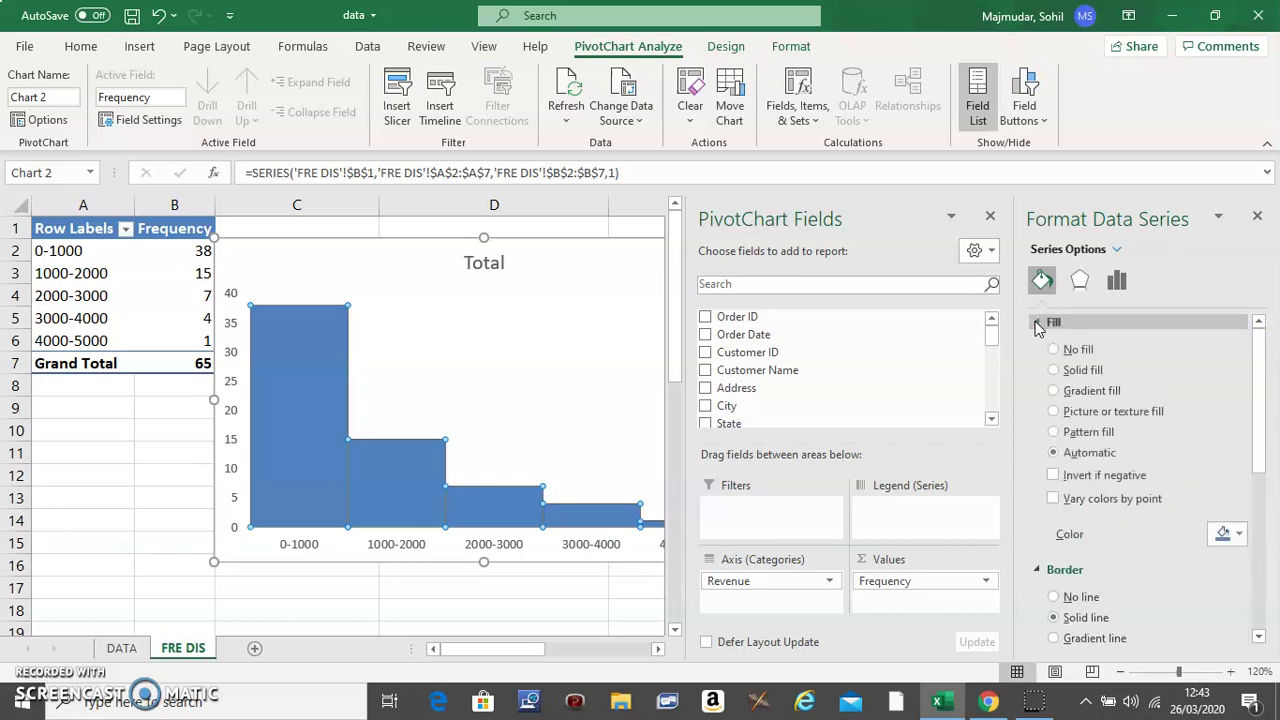
left_click(1054, 499)
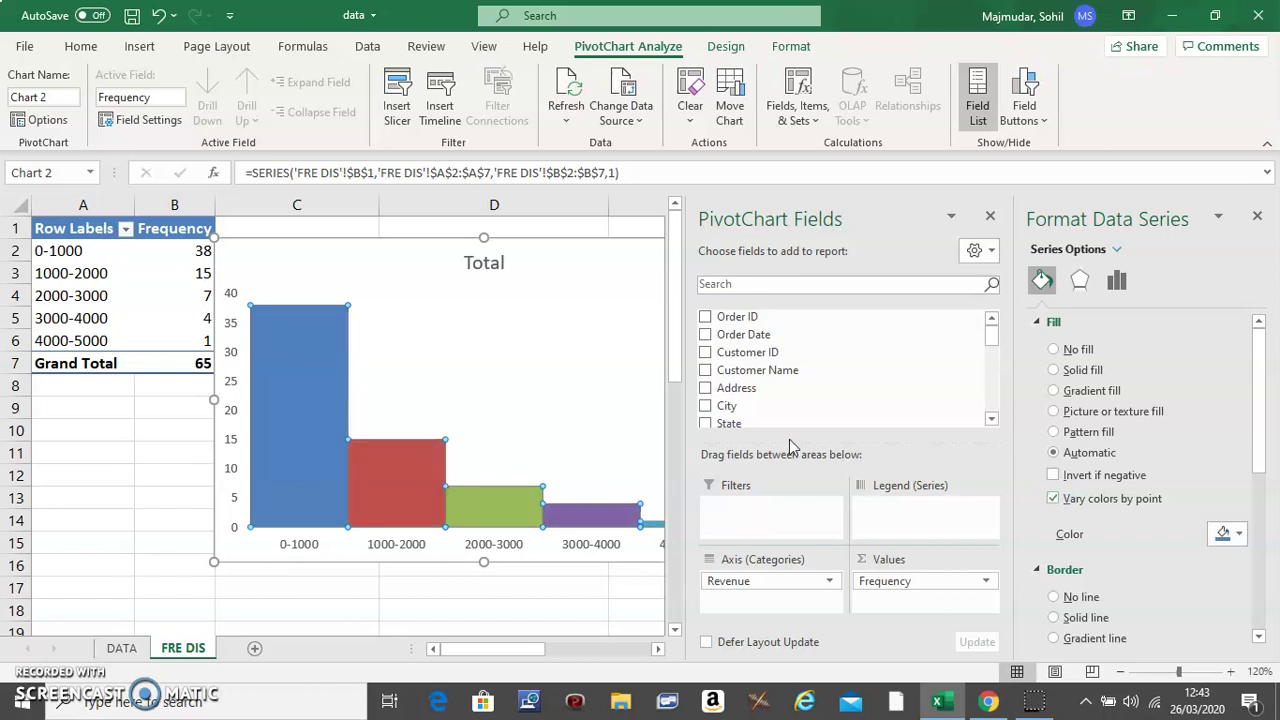
left_click(404, 242)
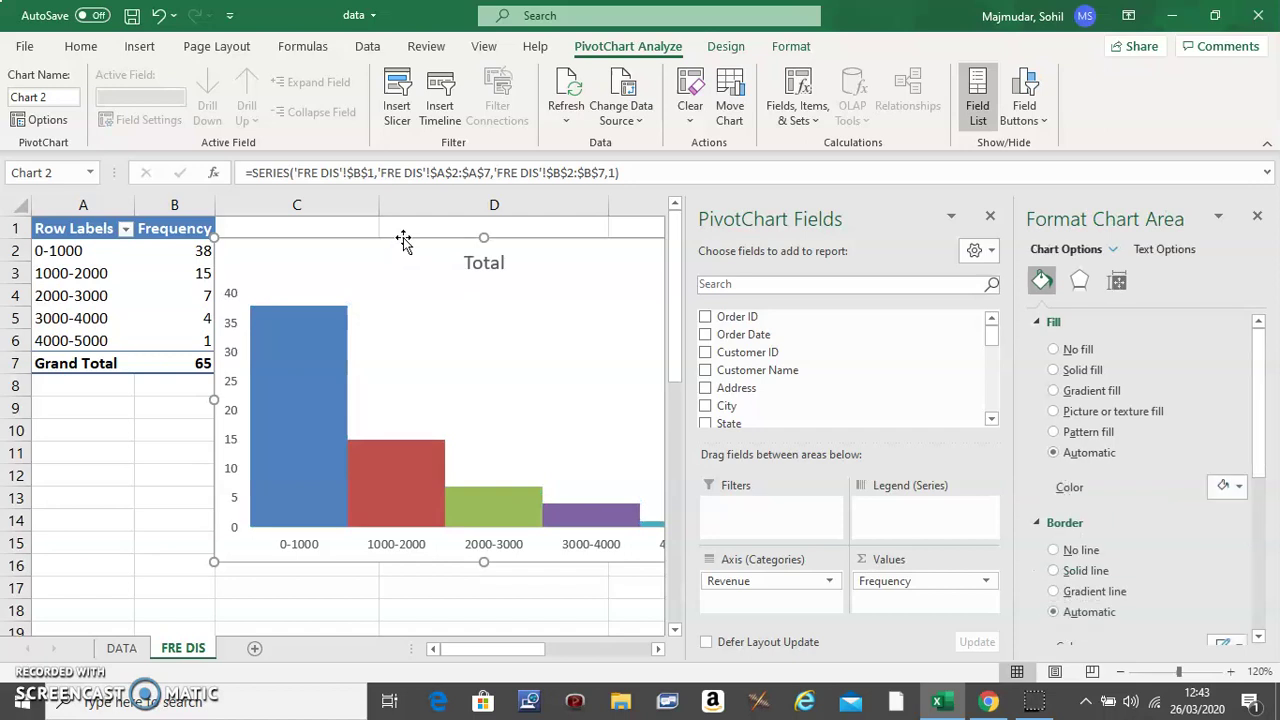
Step: Change the chart title to "Histogram for Revenue" and deselect the chart
left_click(489, 264)
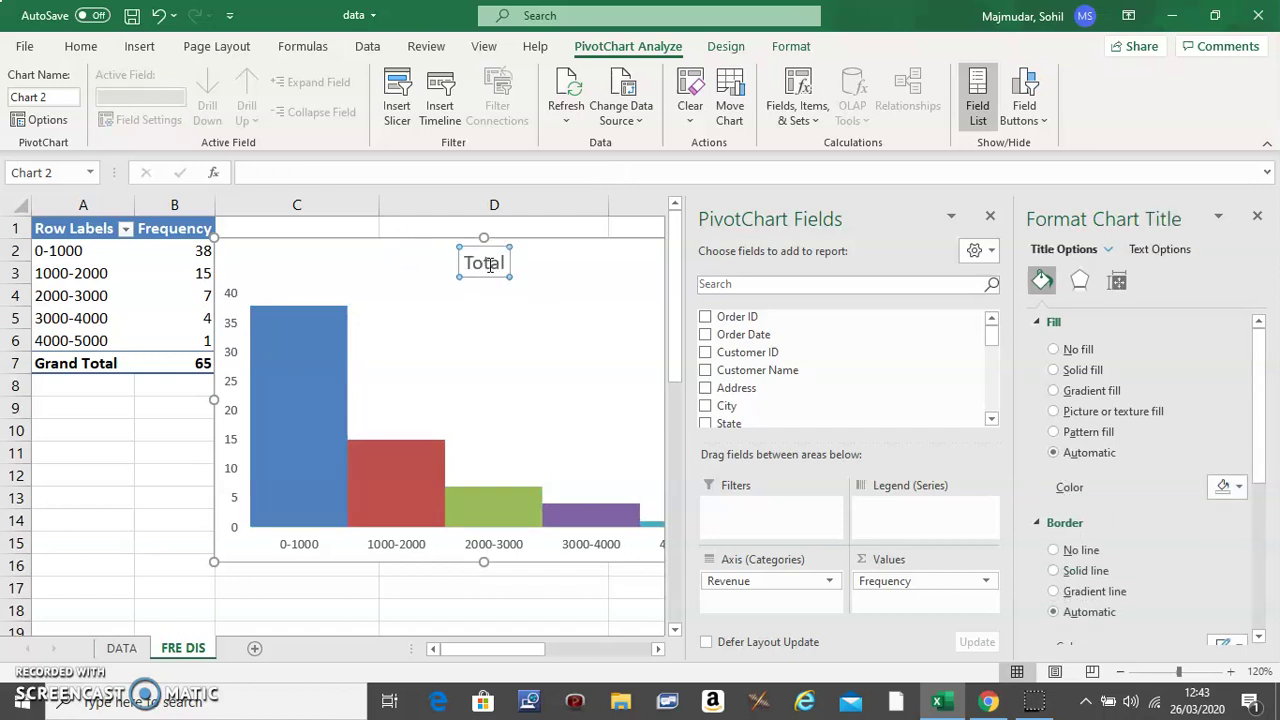
double_click(490, 266)
type("Histogr")
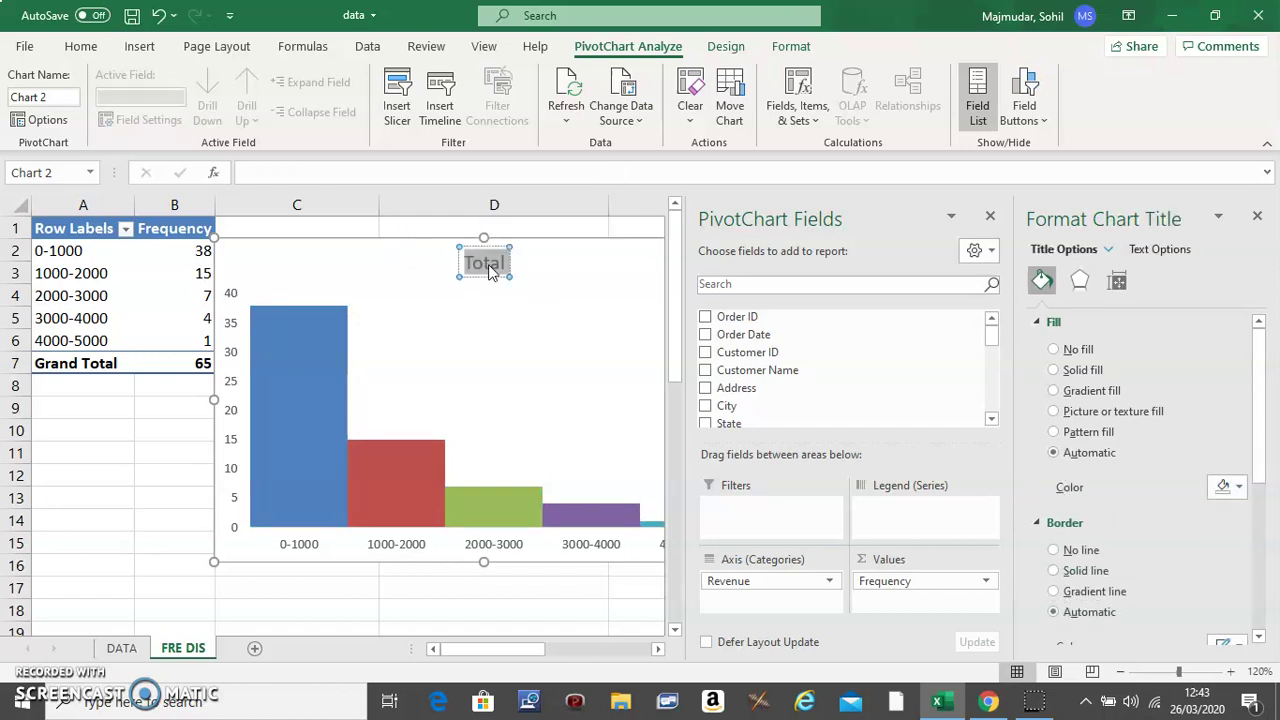
type("am")
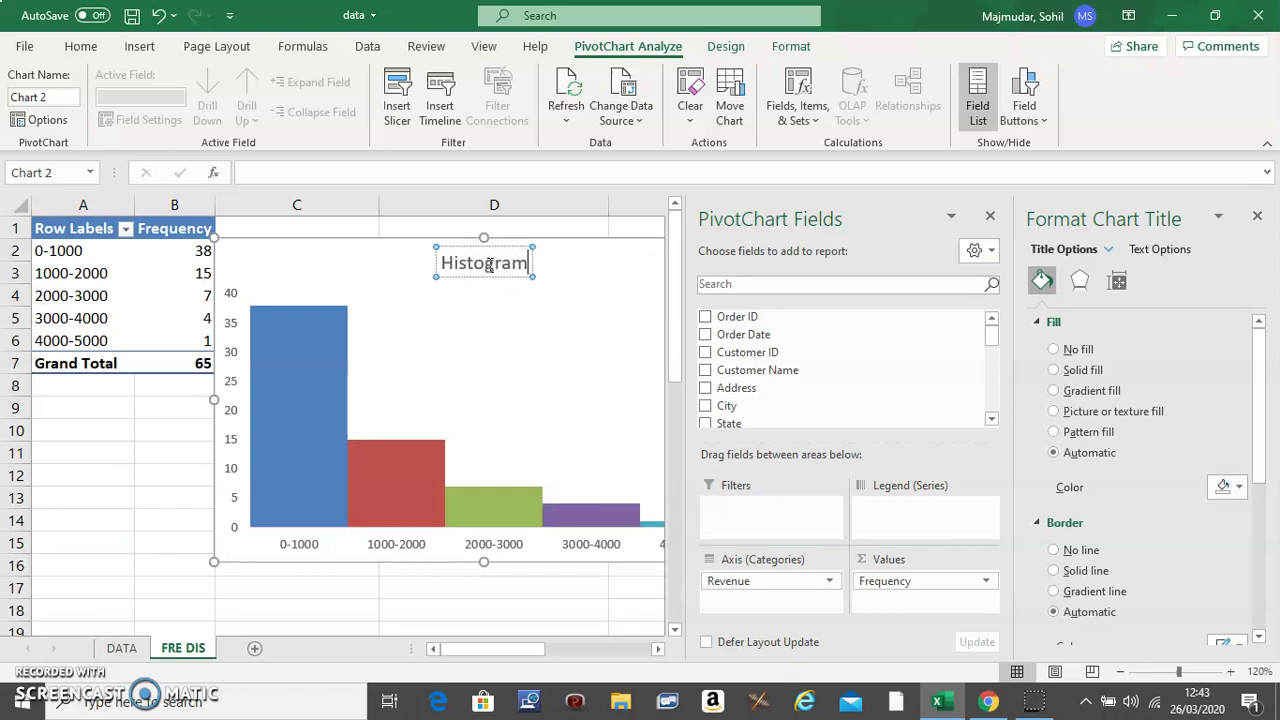
type(" for revenue")
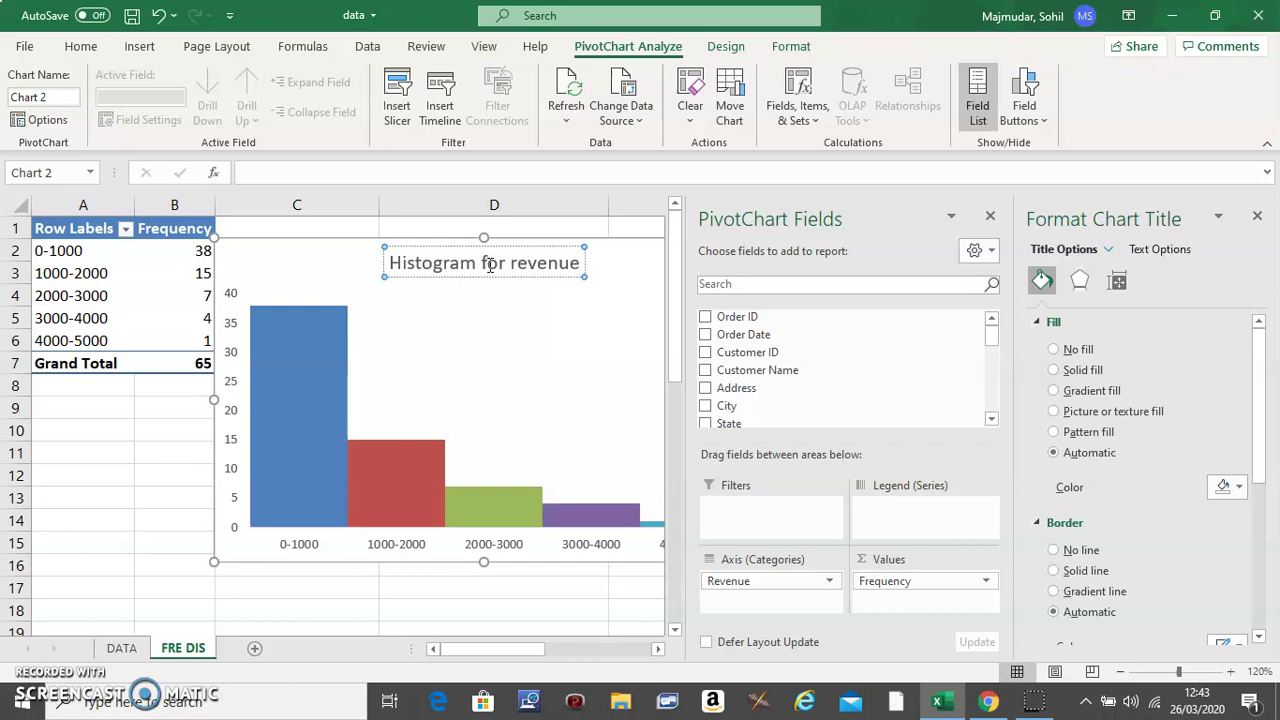
key("Left")
key("Left")
key("Left")
key("Left")
key("Left")
key("Left")
key("BackSpace")
type("R")
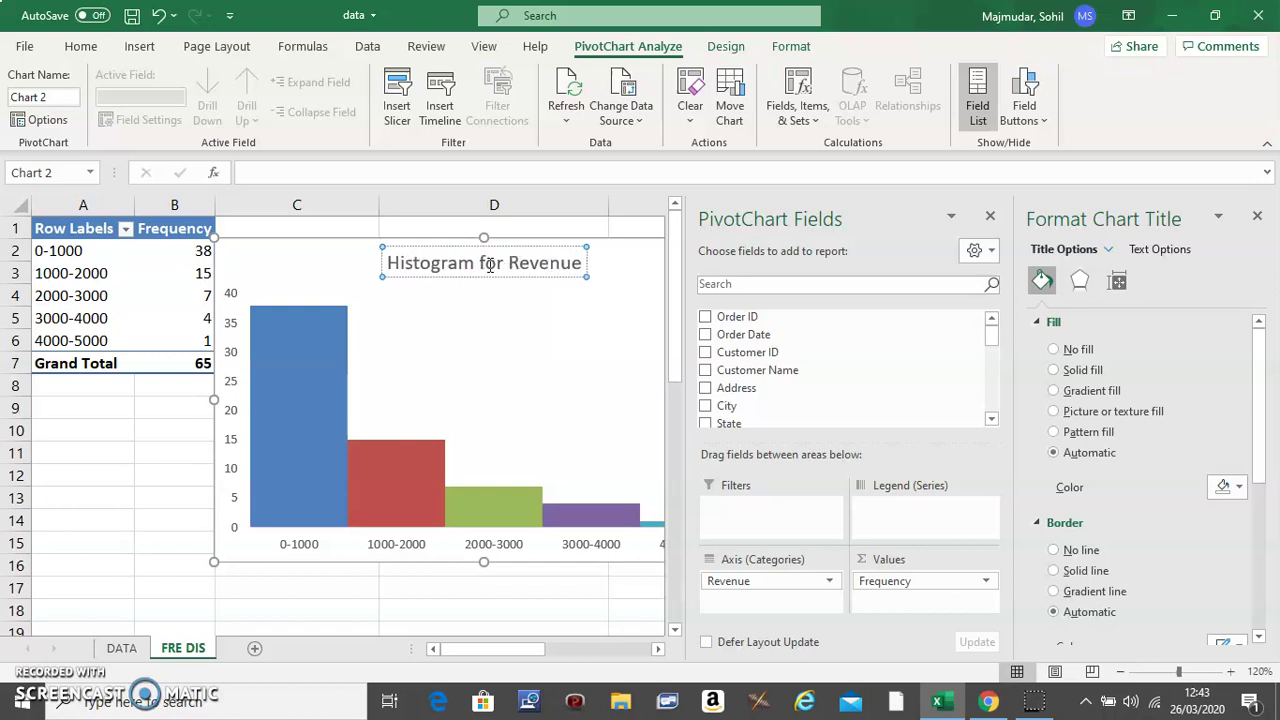
left_click(361, 243)
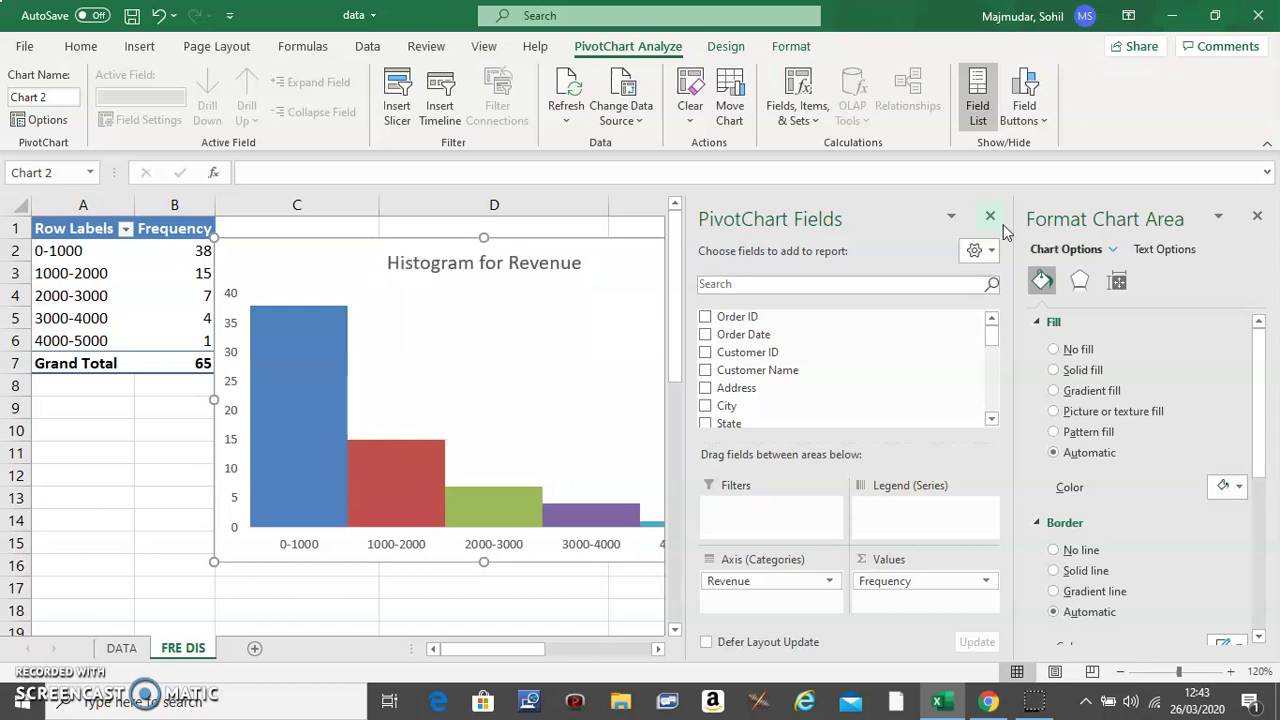
left_click(519, 591)
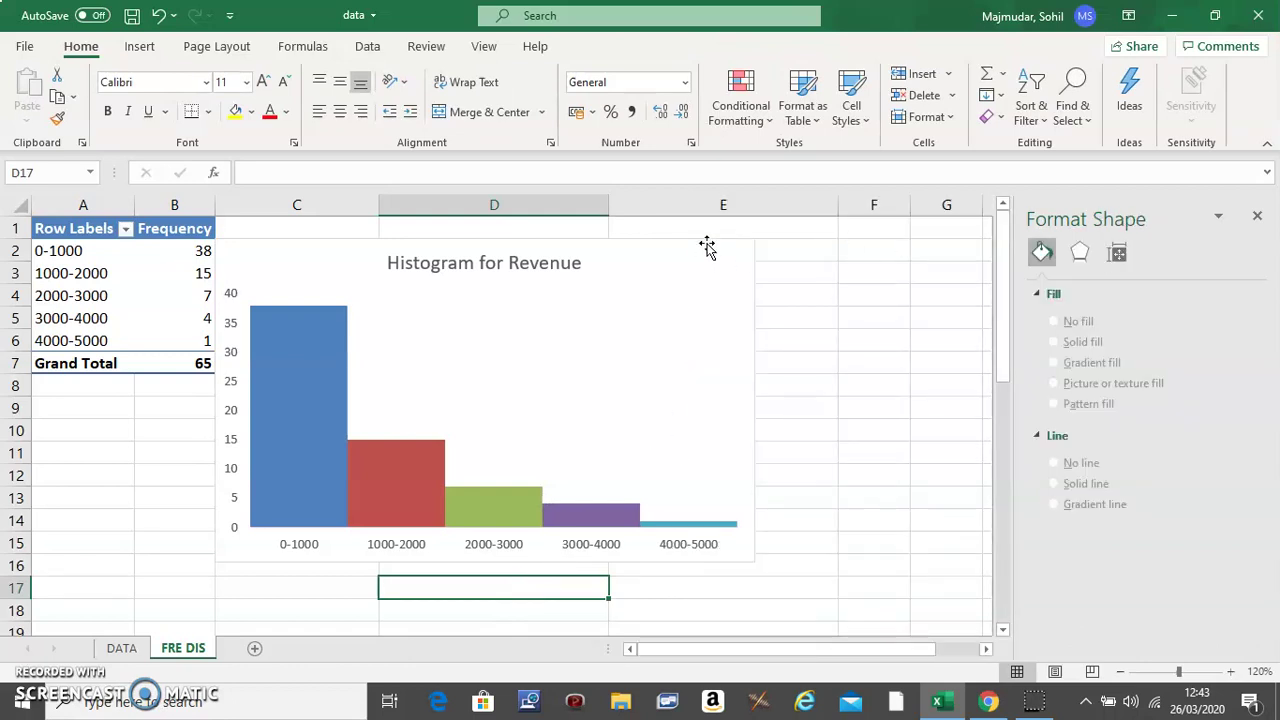
Step: Close the PivotChart field list and add data labels to the histogram's columns
left_click(708, 248)
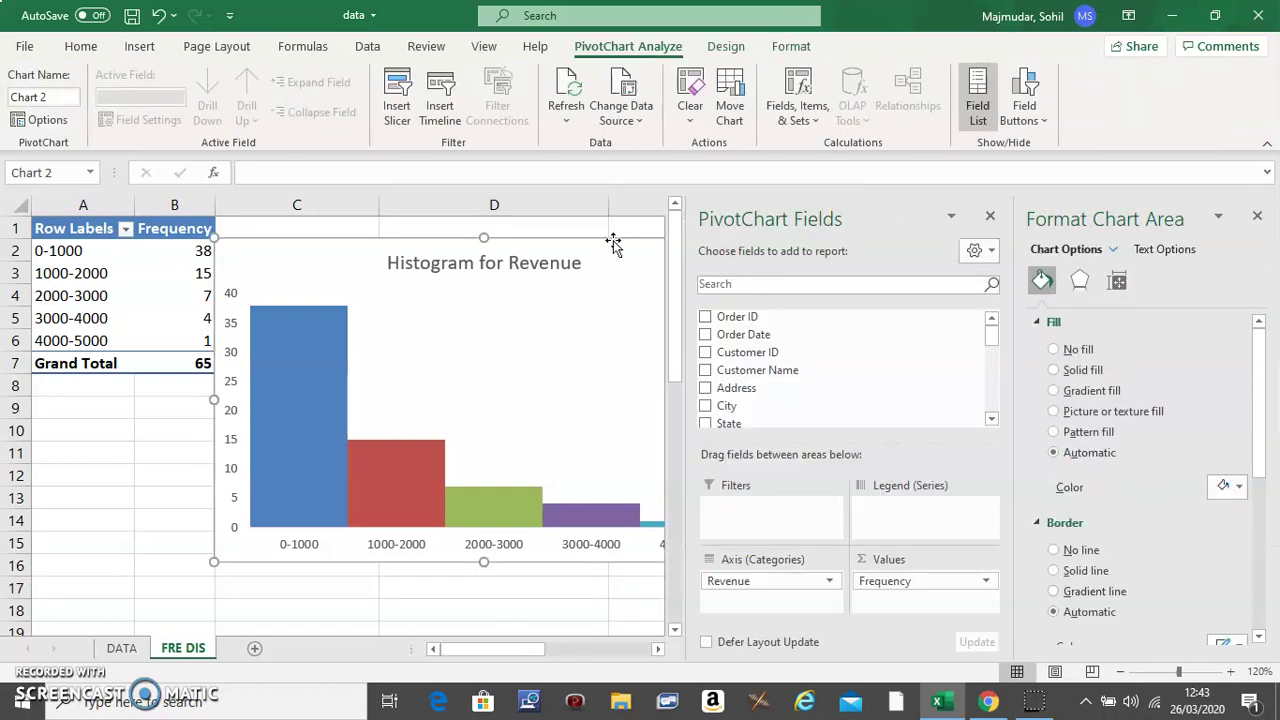
left_click(991, 216)
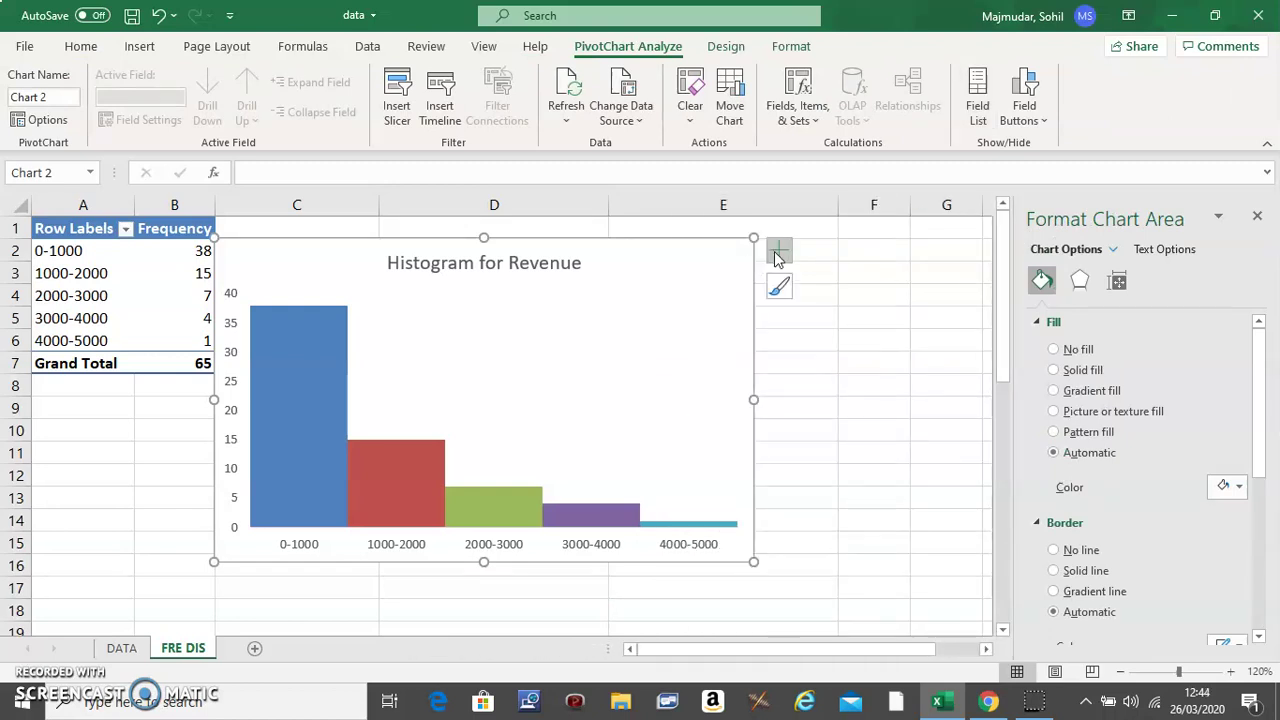
left_click(774, 252)
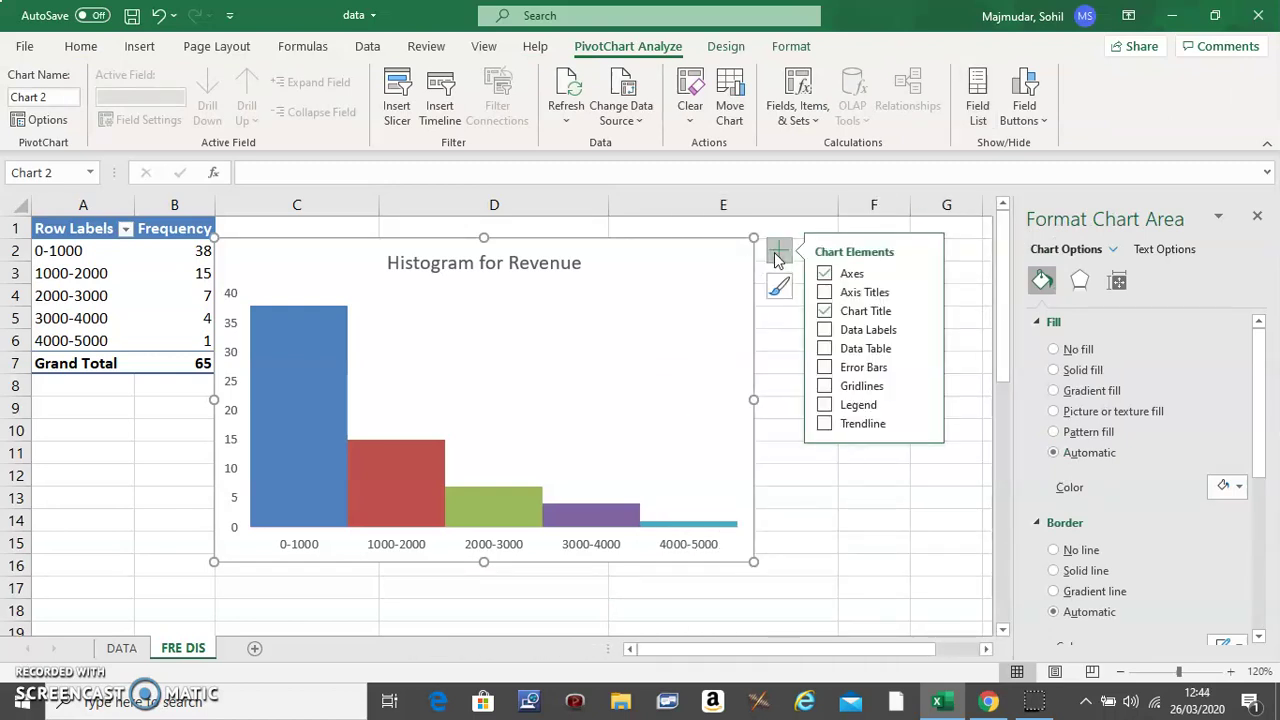
left_click(823, 312)
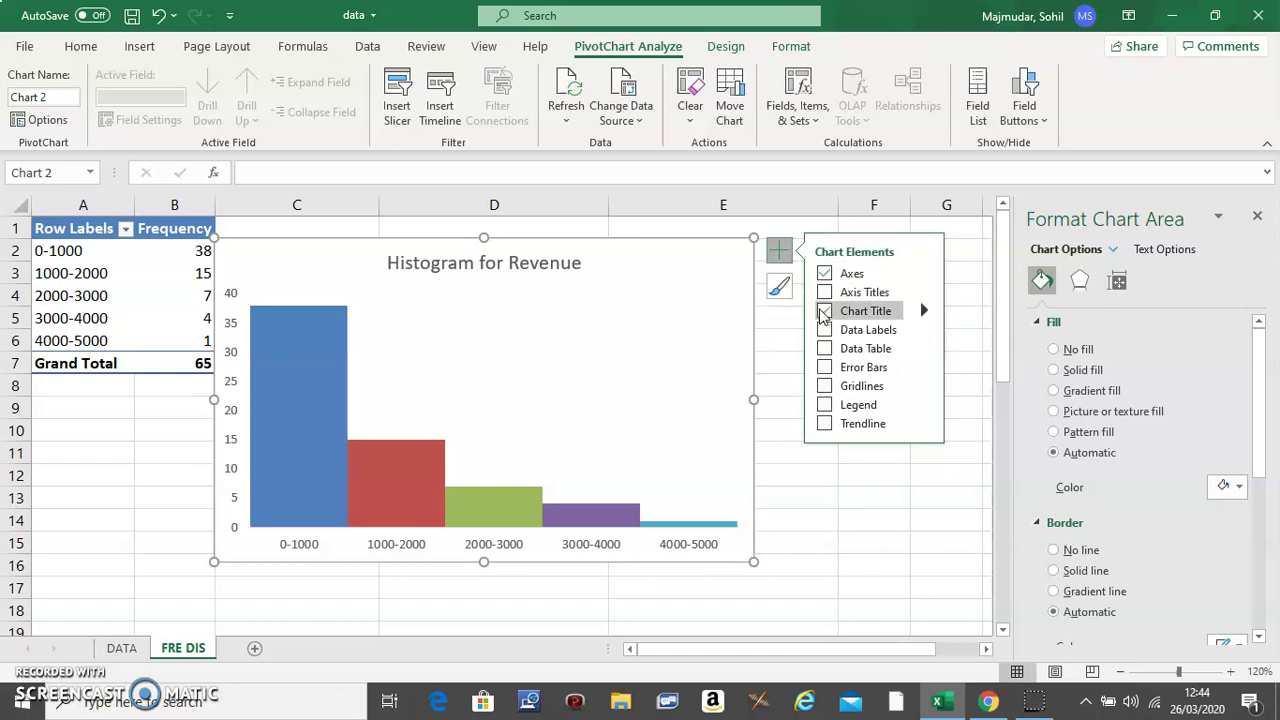
left_click(824, 331)
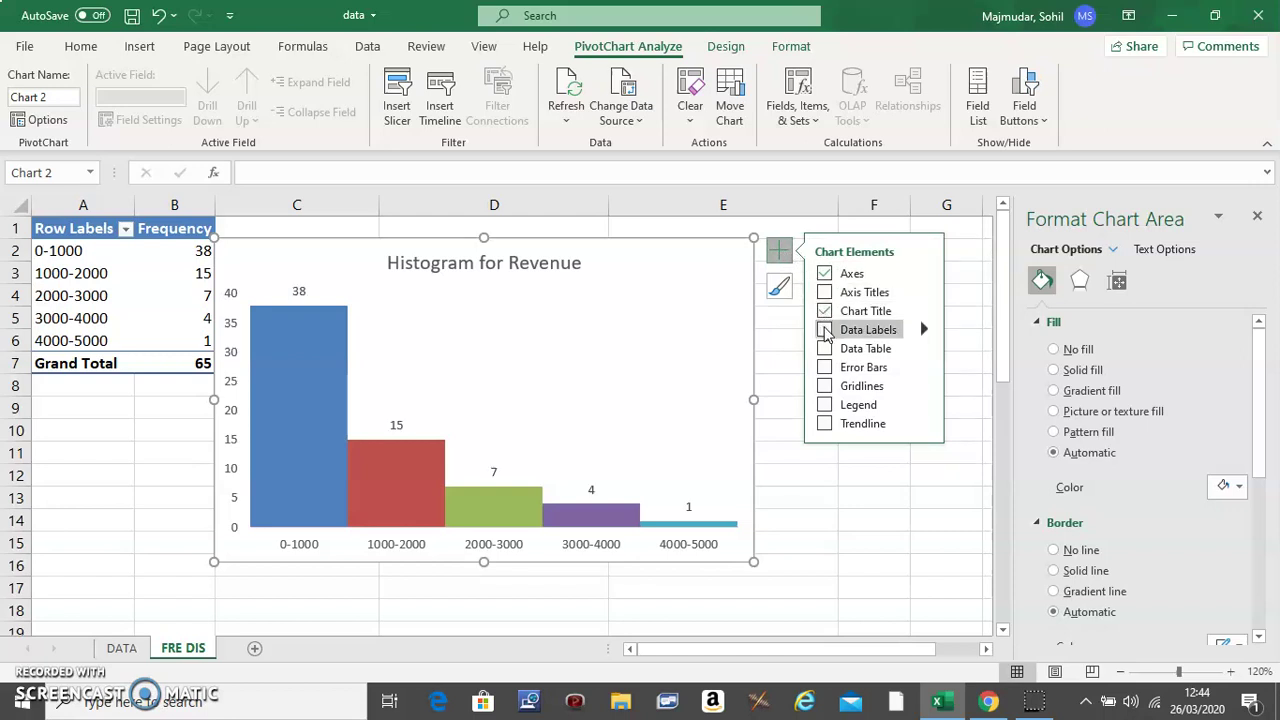
Step: Delete the histogram's vertical axis and deselect the chart
left_click(230, 418)
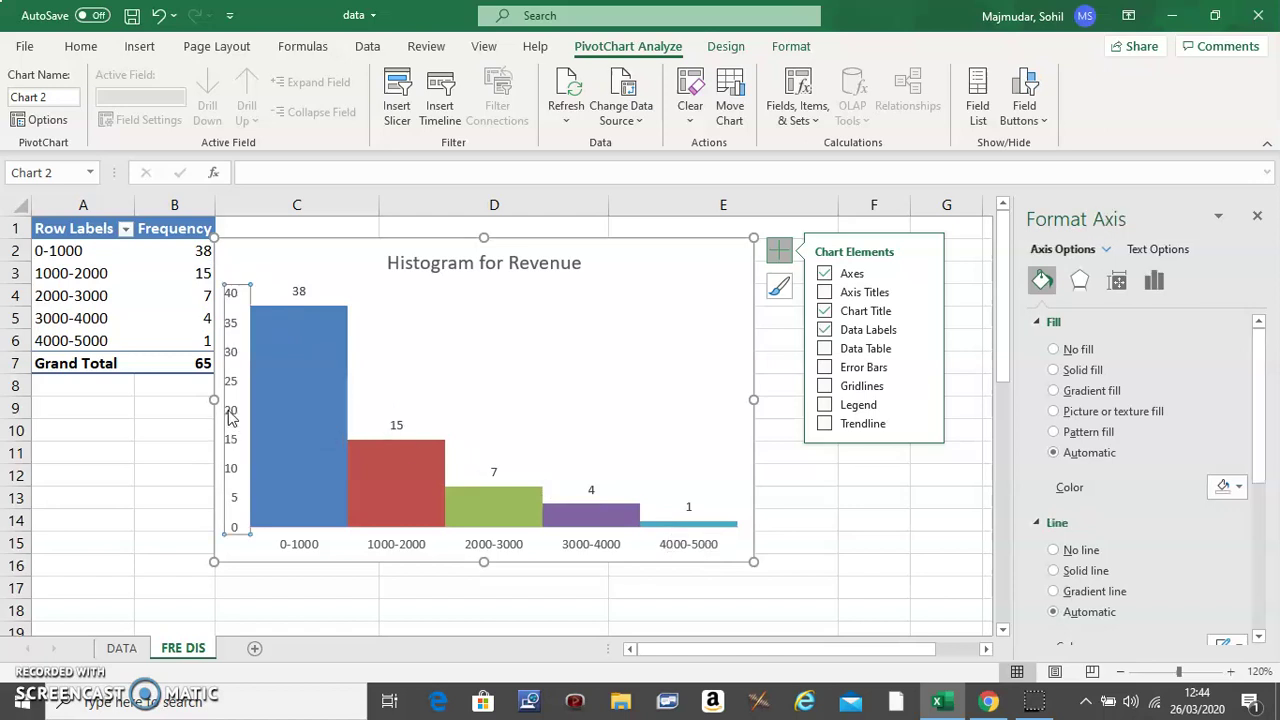
key("Delete")
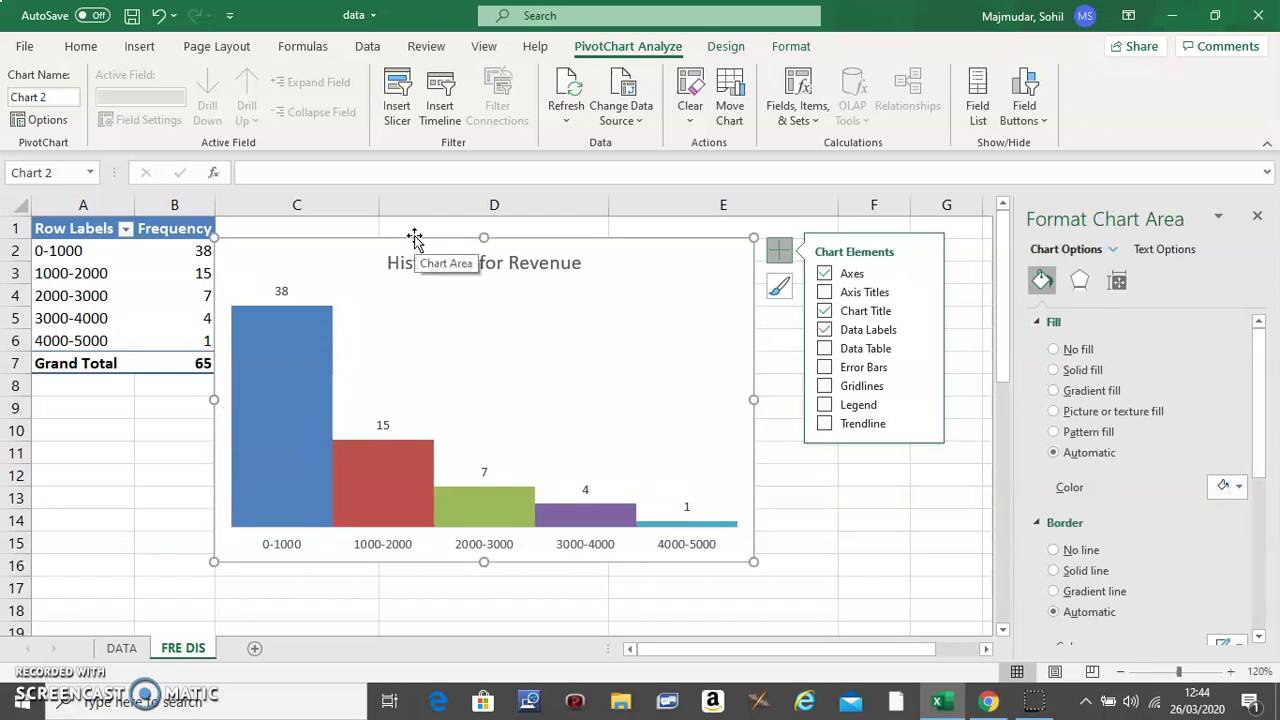
left_click_drag(414, 237, 414, 209)
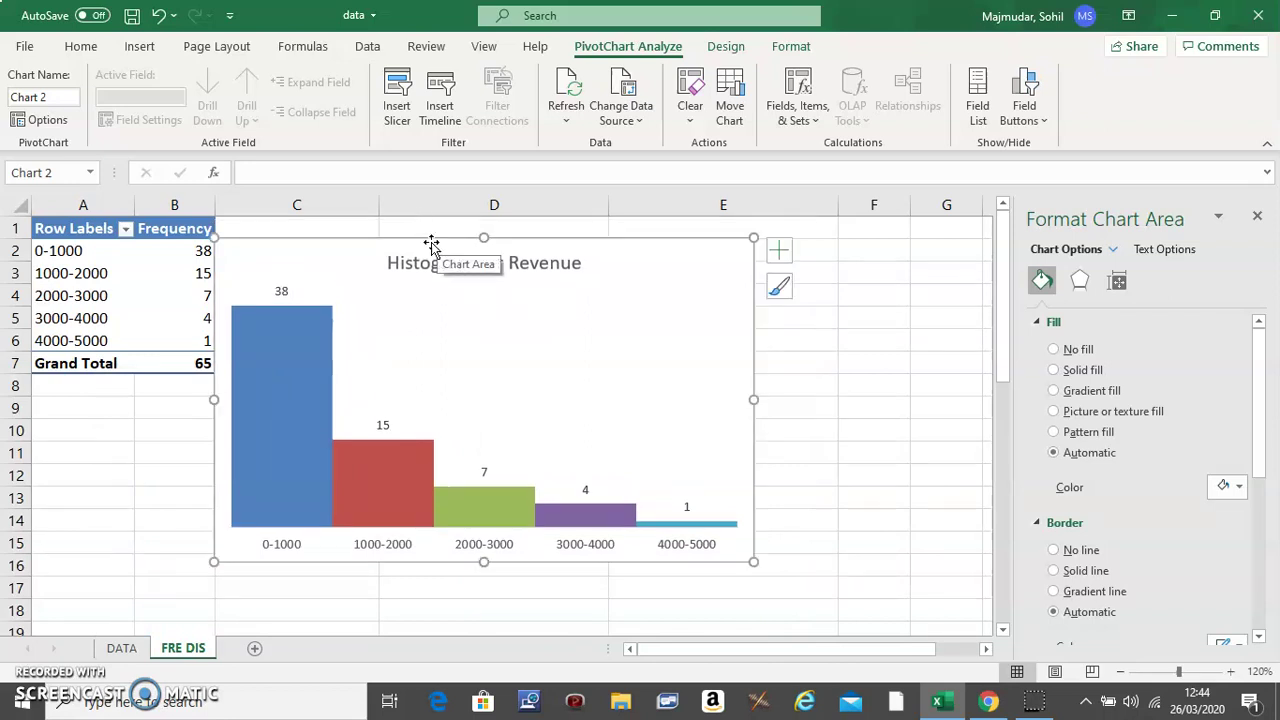
left_click(825, 468)
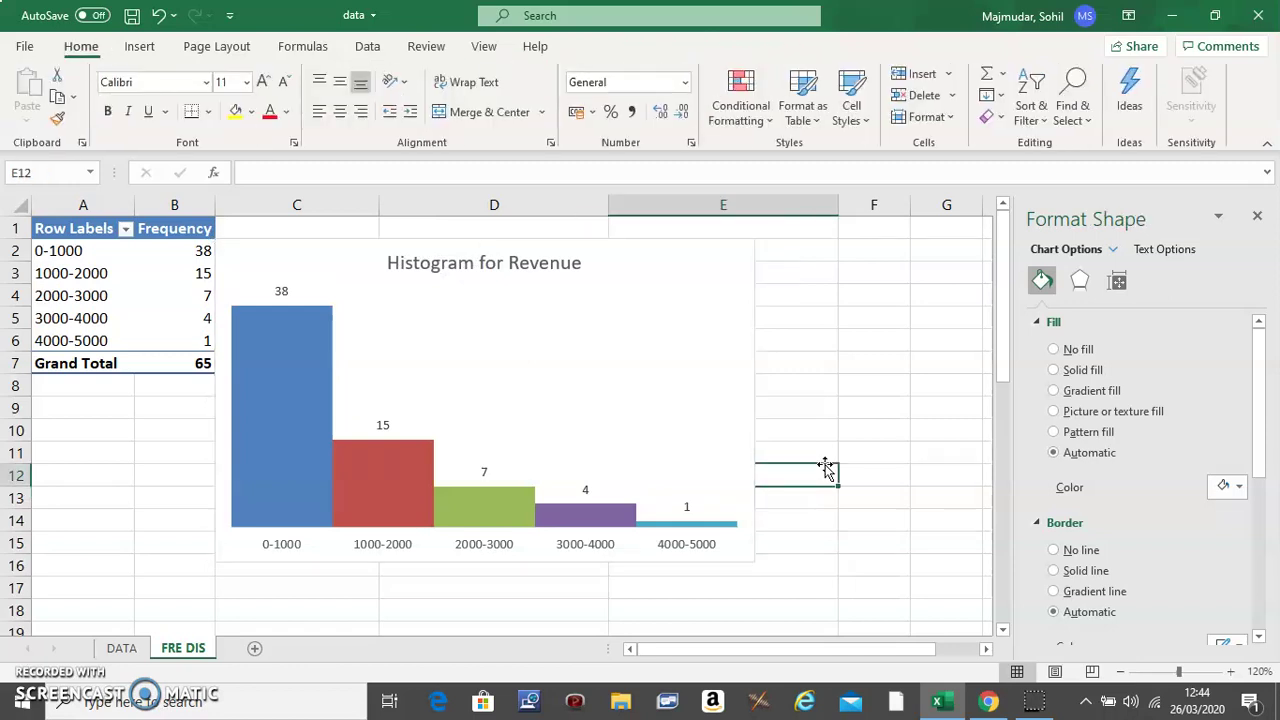